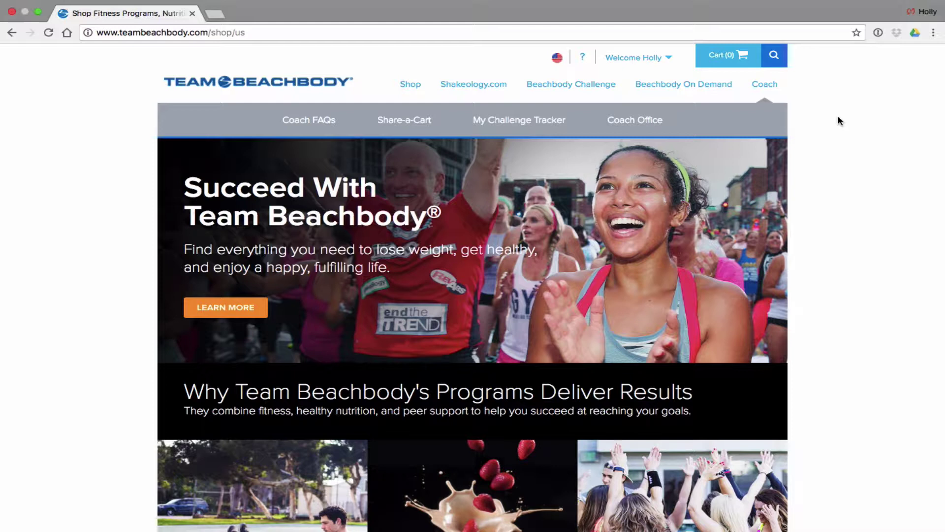
Open Beachbody On Demand's Workout Programs page, listing 80 Day Obsession, in a second tab
mouse_move(431, 2)
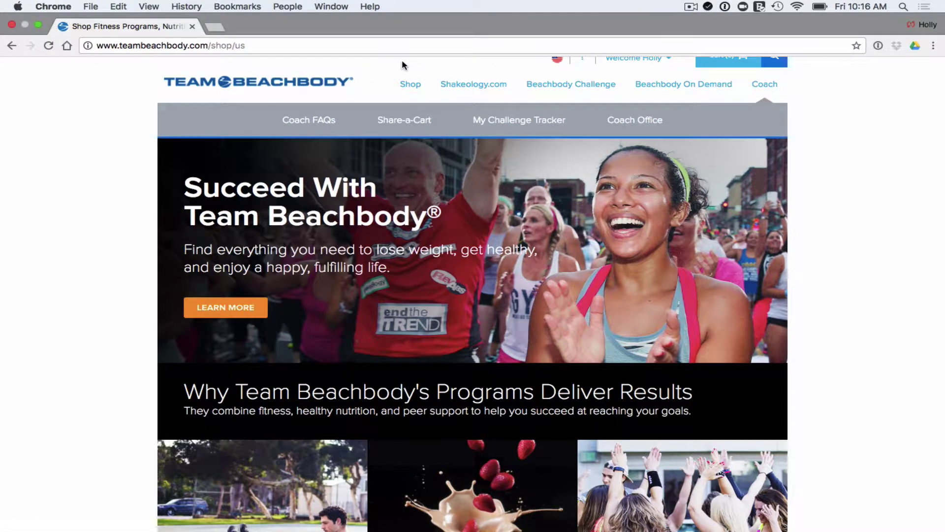
left_click(178, 47)
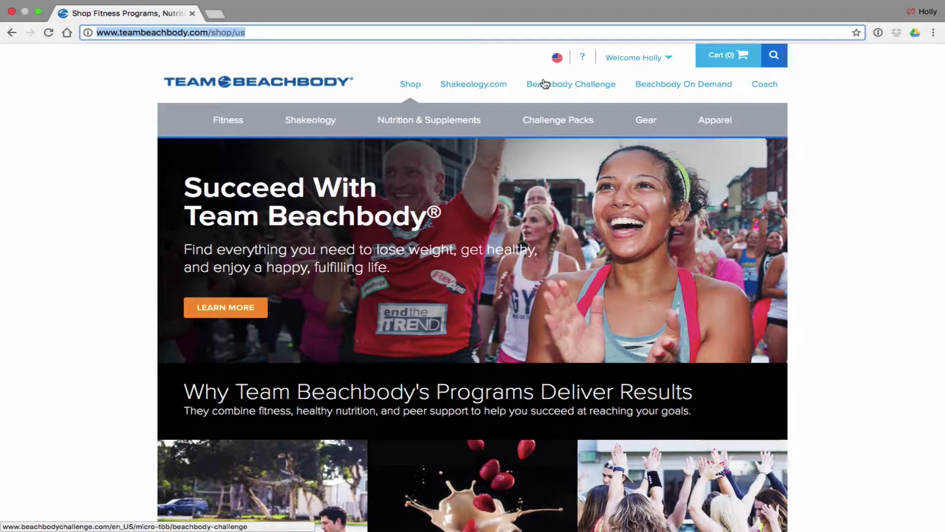
left_click(687, 86)
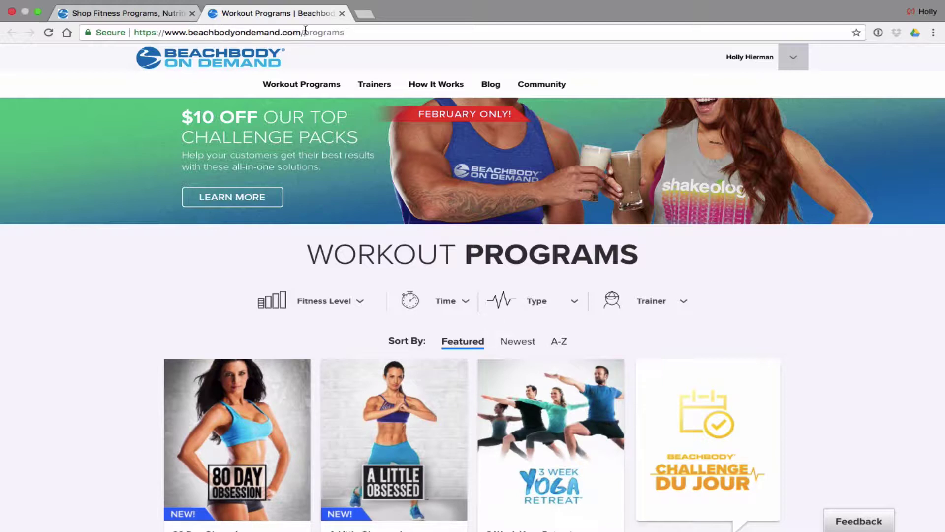
scroll(471, 193, "up", 1)
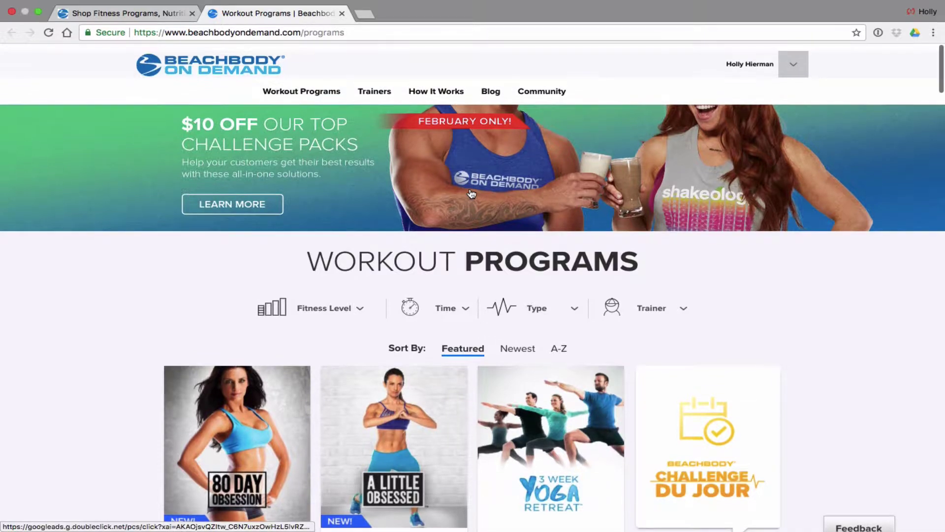
scroll(471, 194, "down", 1)
mouse_move(745, 60)
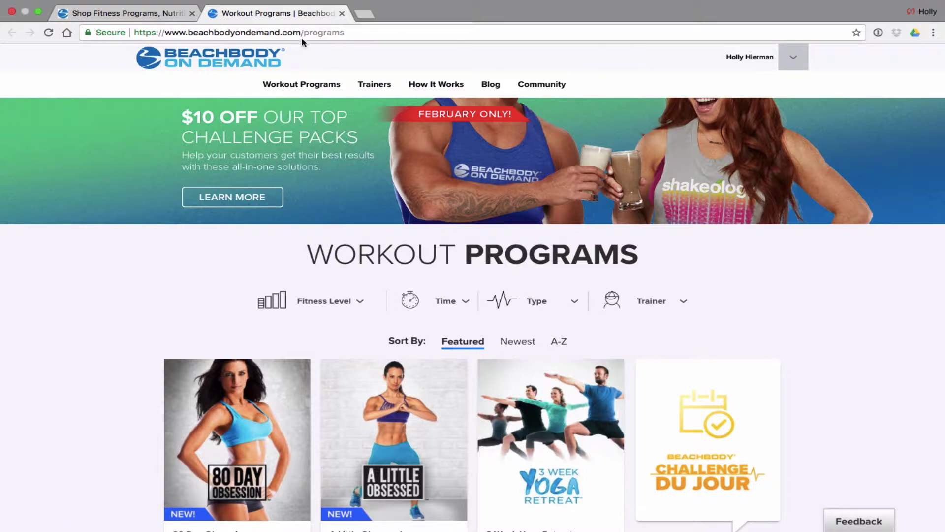
Close the Workout Programs tab to return to the Team Beachbody shop home page
left_click(340, 14)
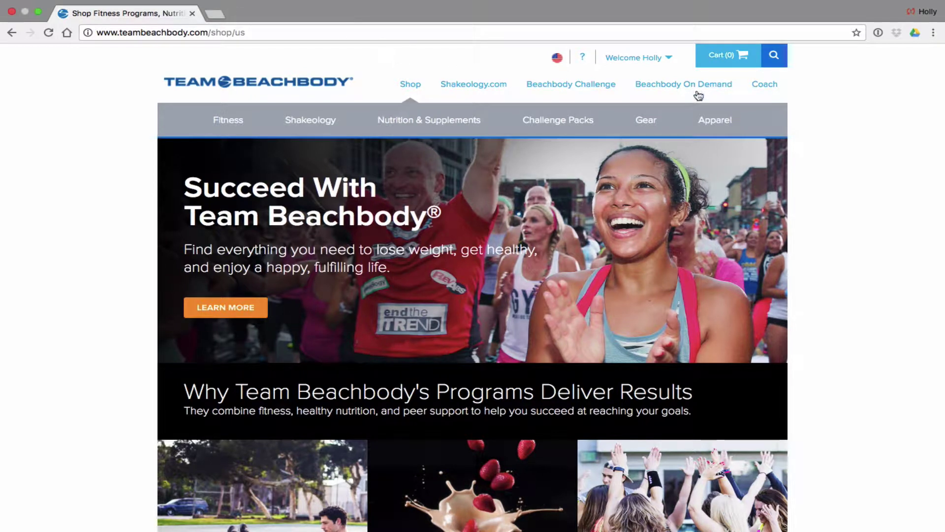
mouse_move(764, 84)
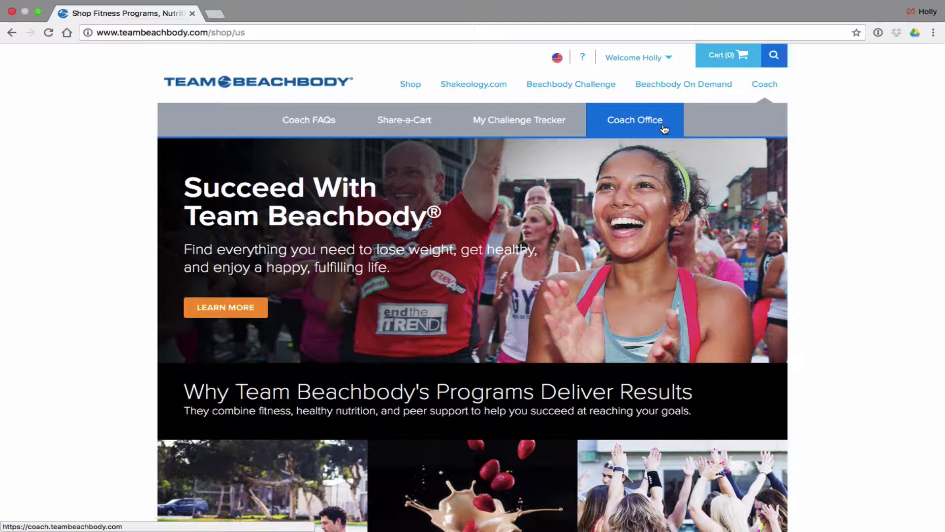
Open Share-a-Cart under Coach and start a NEW ENROLLMENT/ORDER, ready at the Email Address field
left_click(405, 123)
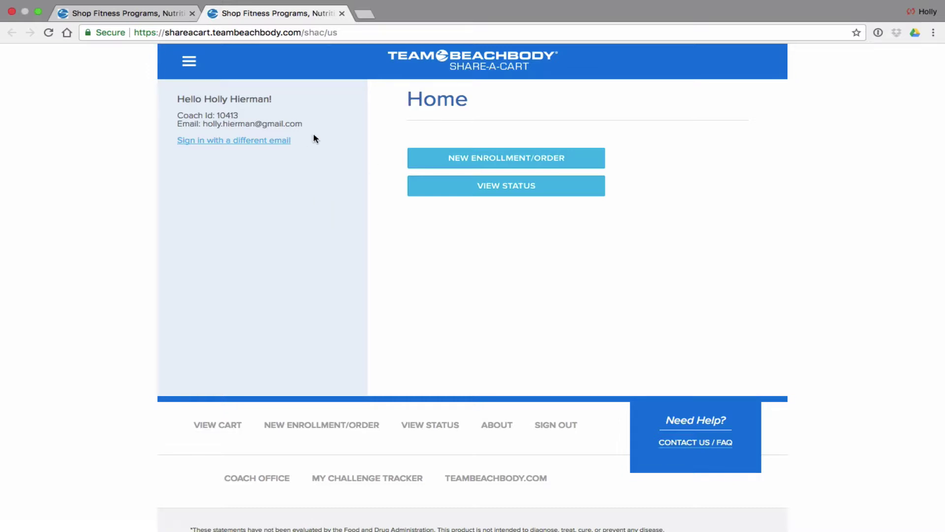
left_click(490, 159)
left_click(529, 199)
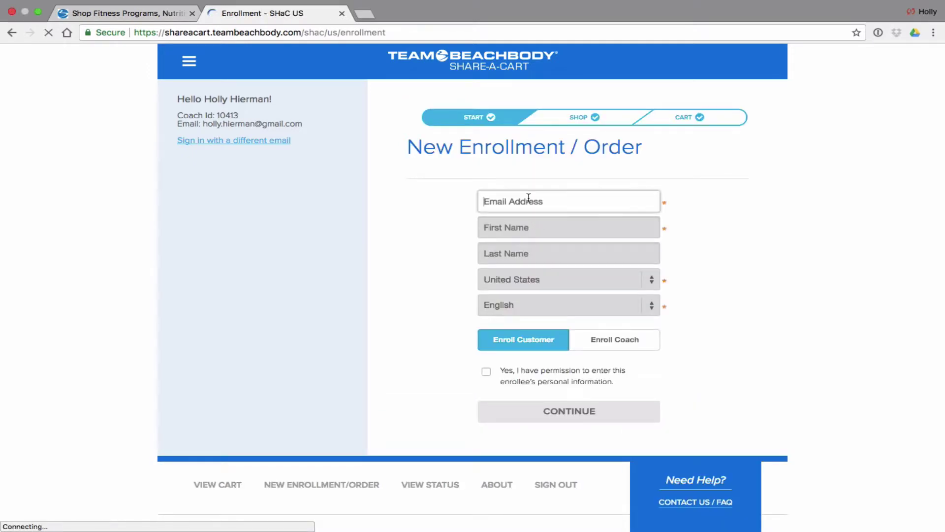
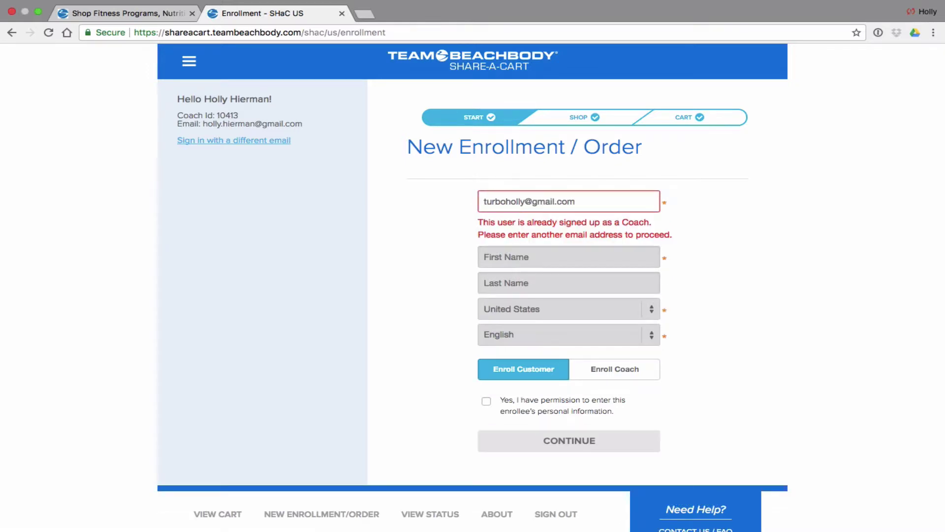
Enter the customer's email address, replacing the first address typed
left_click_drag(583, 199, 478, 200)
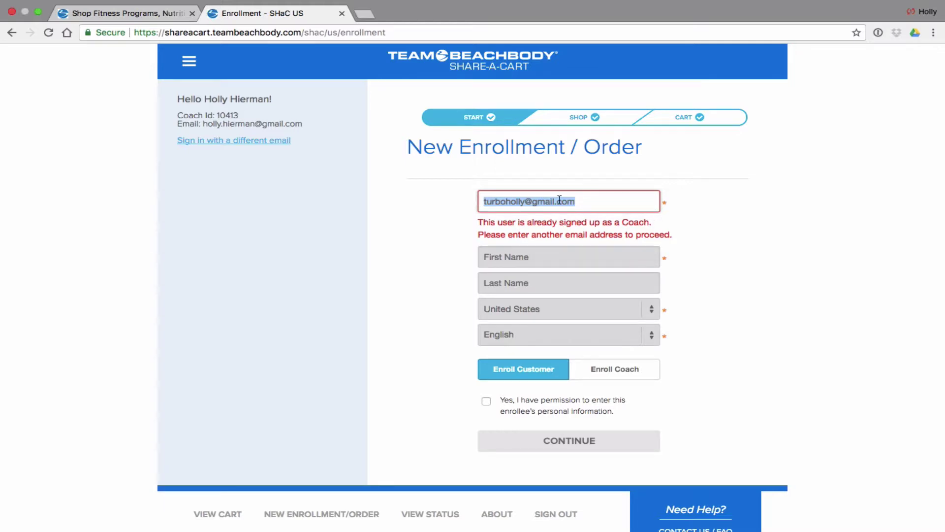
left_click(576, 203)
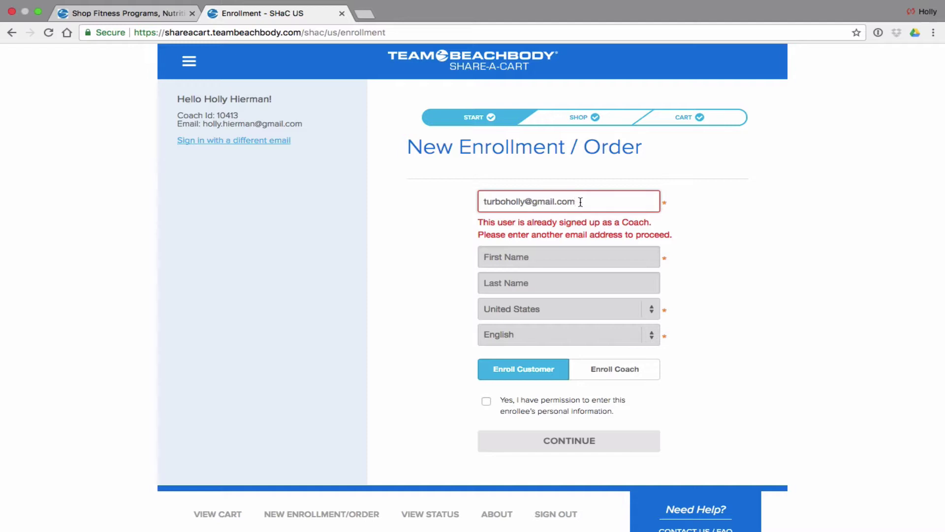
left_click_drag(580, 202, 476, 205)
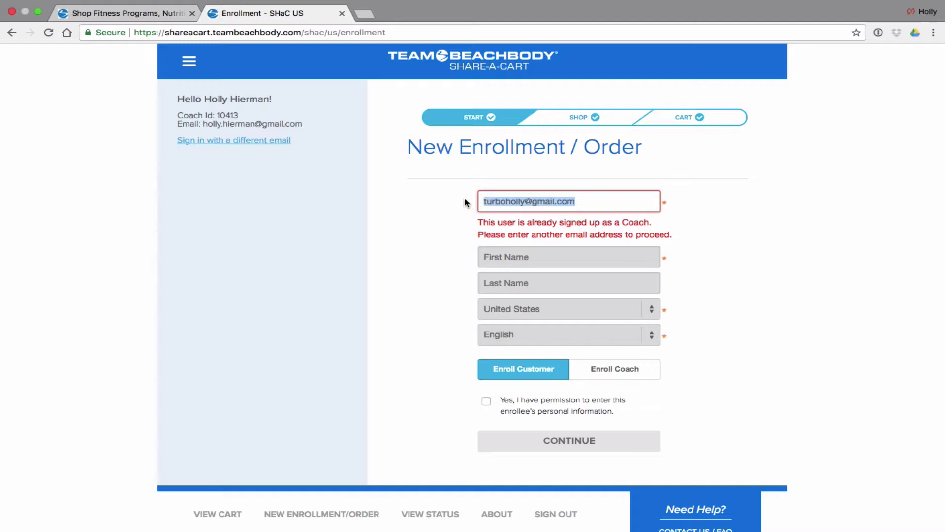
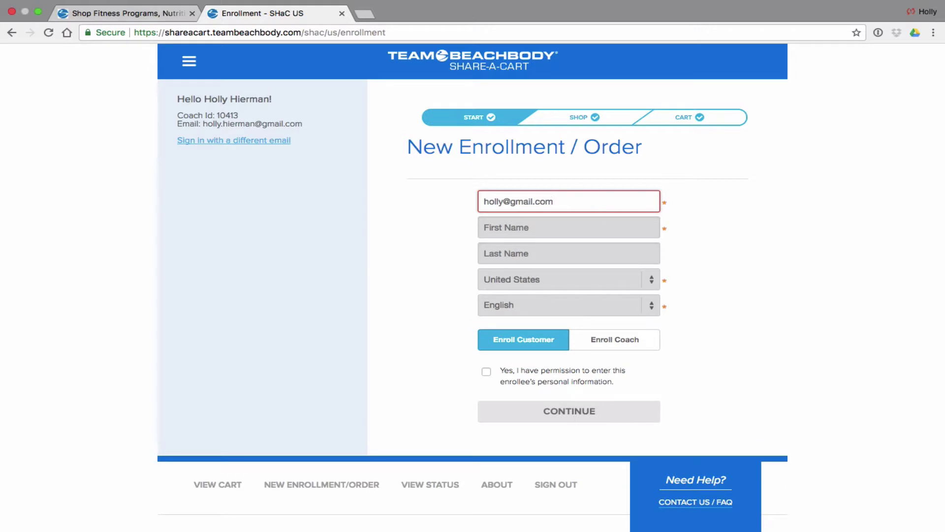
Fill in the customer's first and last name, confirm permission, and continue to the Shop step
left_click(498, 226)
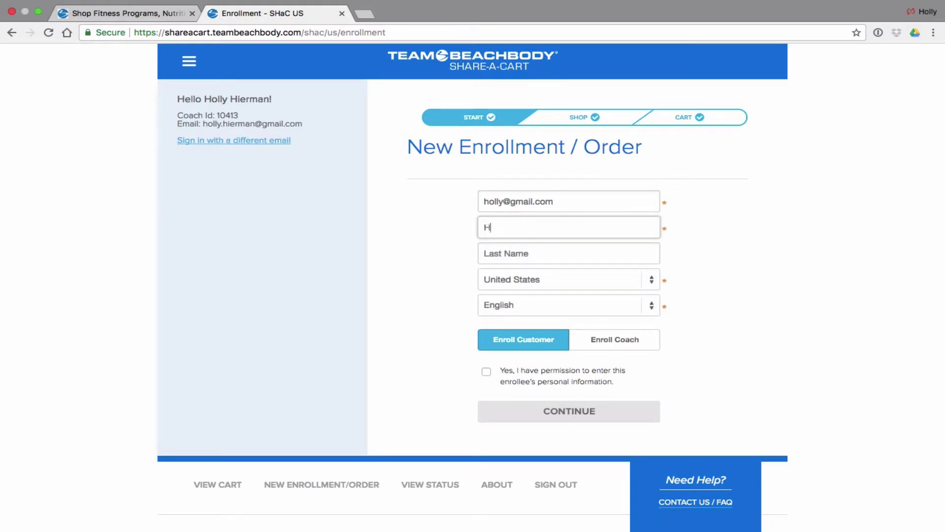
key("Tab")
type("TEST")
key("Tab")
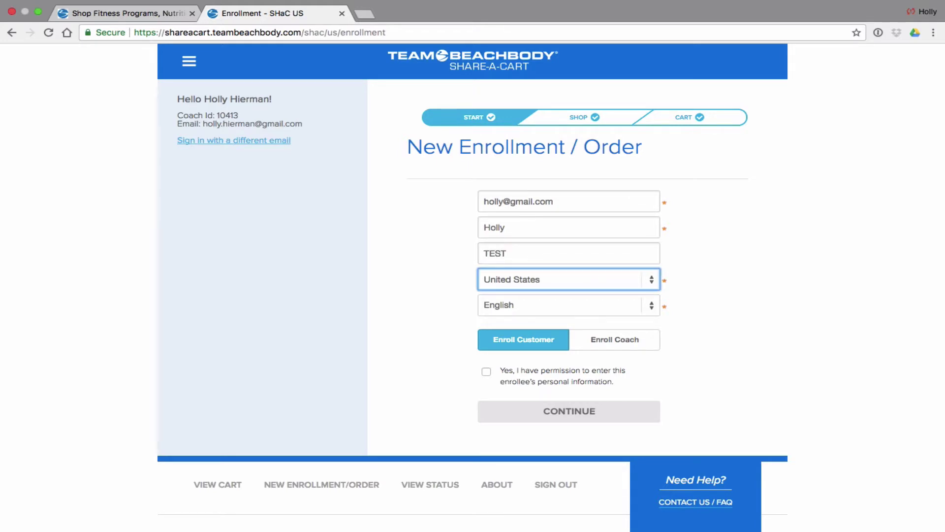
key("Tab")
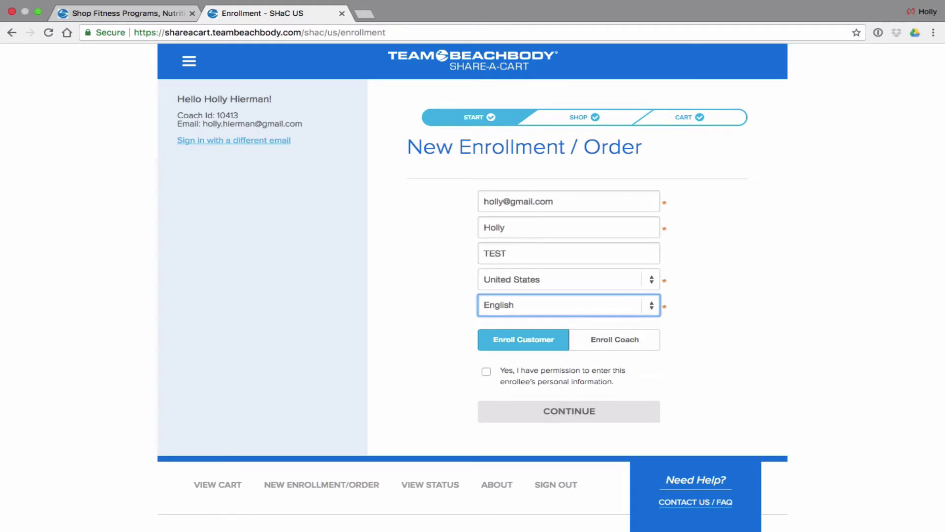
left_click(485, 373)
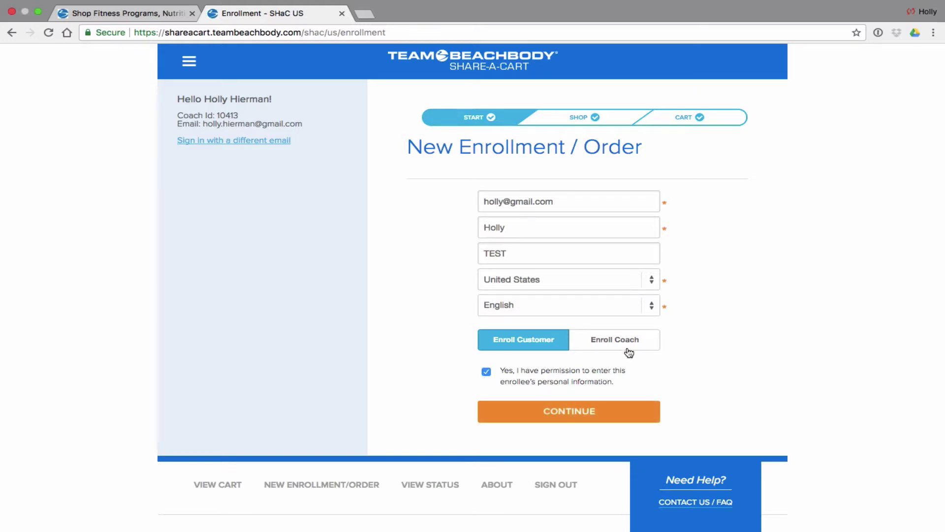
left_click(573, 415)
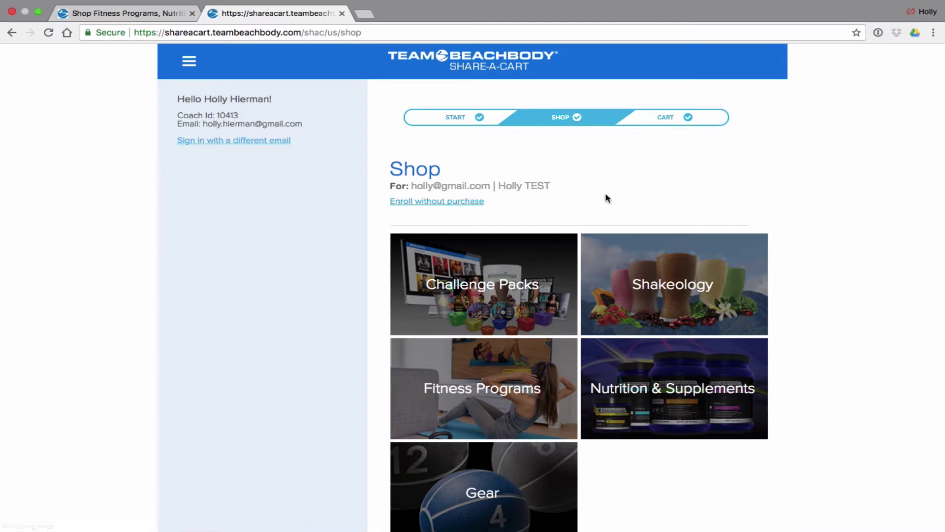
Browse Challenge Packs > 80 Day Obsession and open the 80DO Annual BOD & Shakeology & Choc Performance Mega CP ($430.00)
scroll(607, 197, "down", 3)
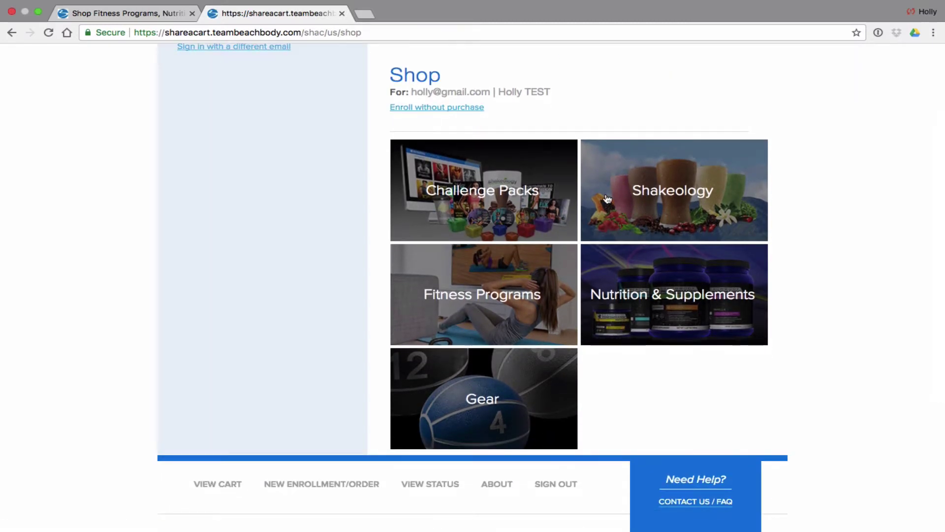
left_click(491, 202)
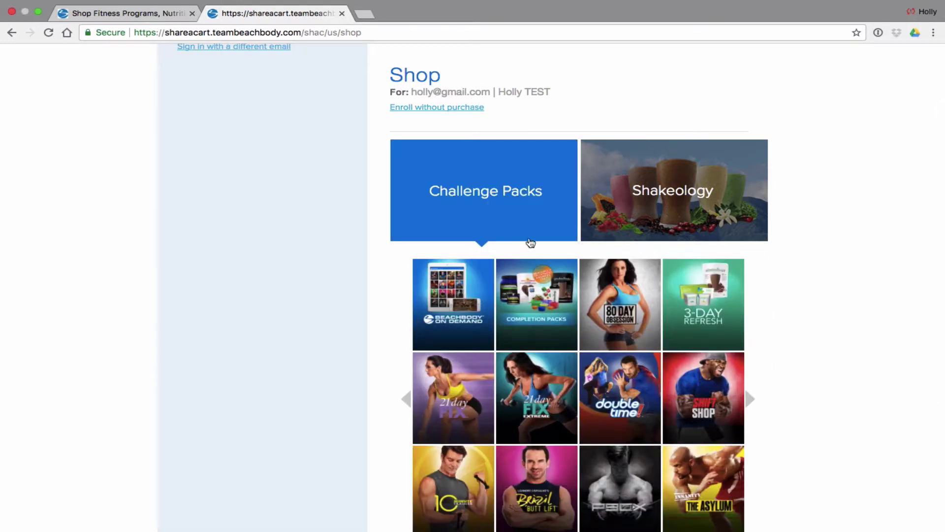
left_click(633, 299)
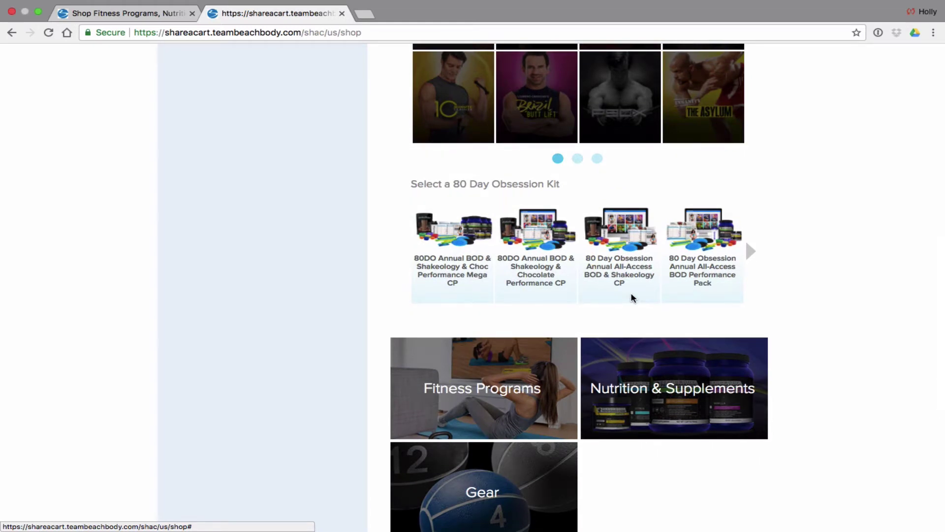
left_click(451, 257)
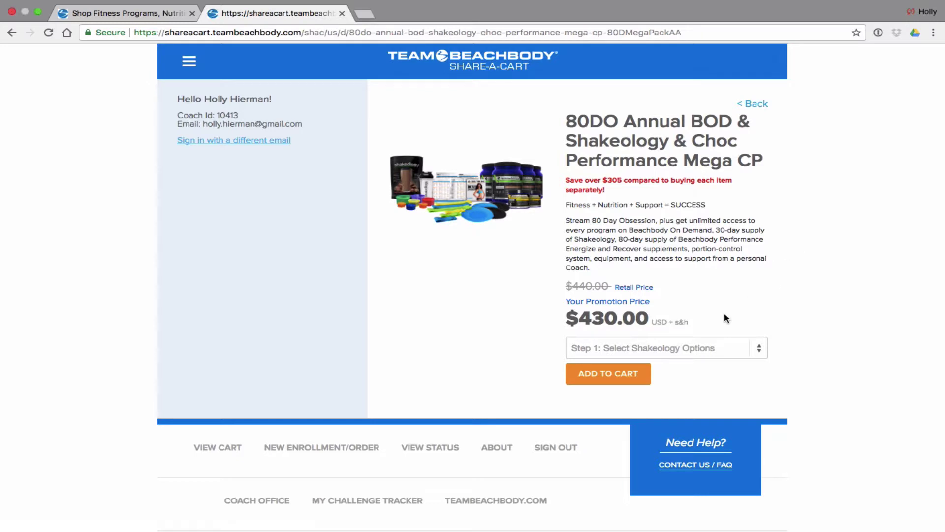
Configure the pack's Shakeology as Single Flavor, Chocolate Whey, 30 servings in a resealable bag
left_click(760, 353)
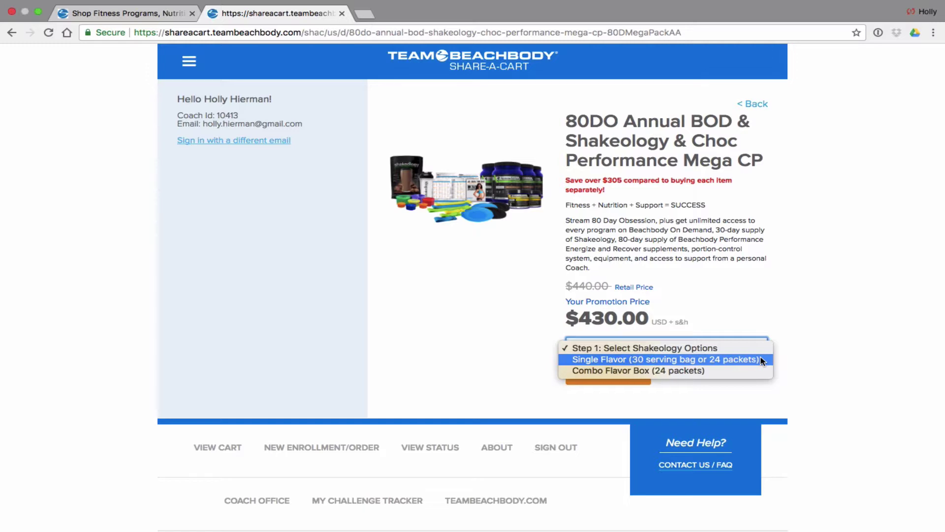
left_click(696, 359)
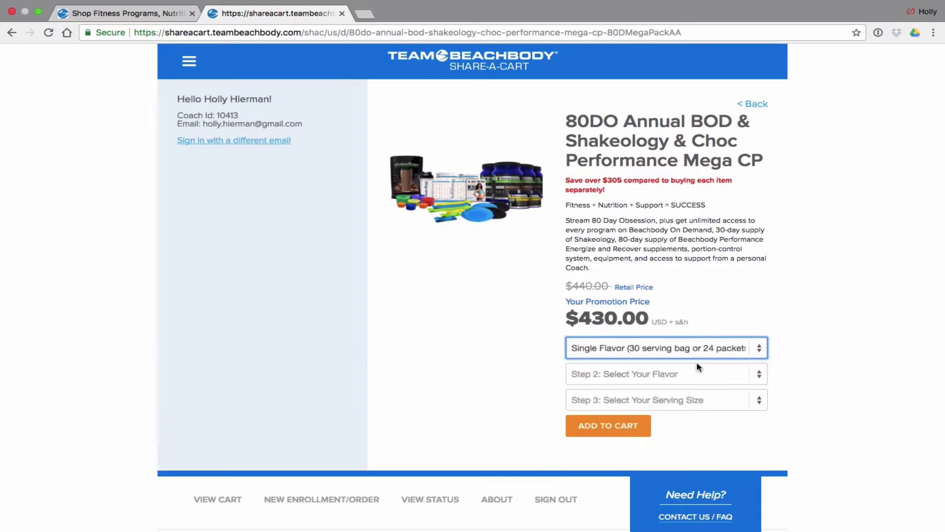
left_click(672, 374)
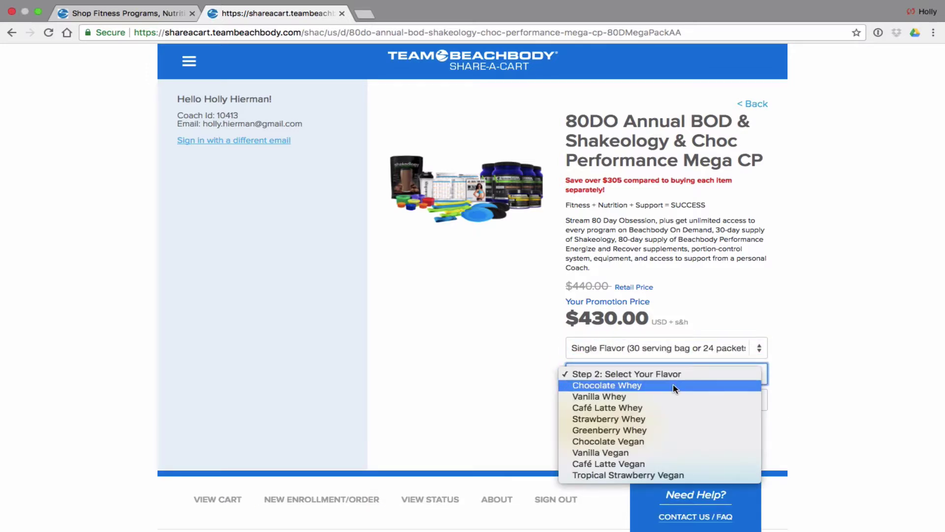
left_click(675, 388)
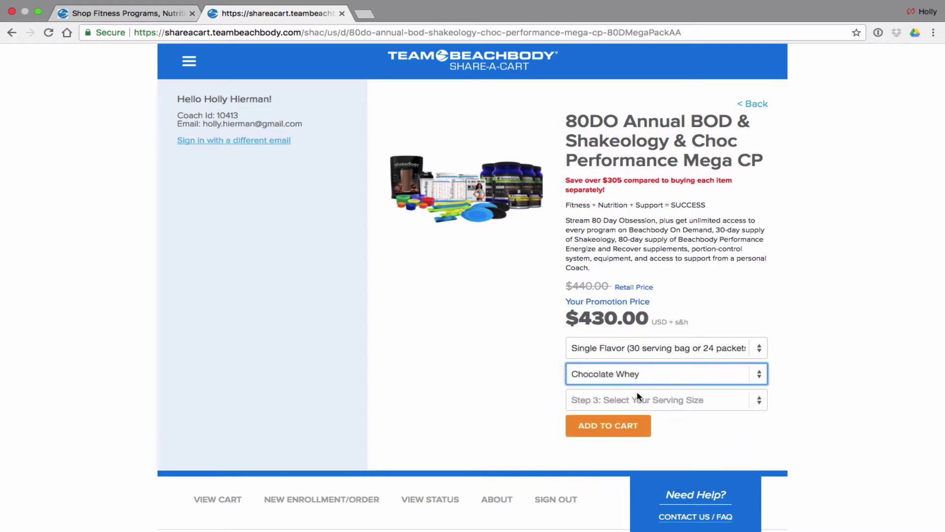
left_click(645, 399)
left_click(634, 416)
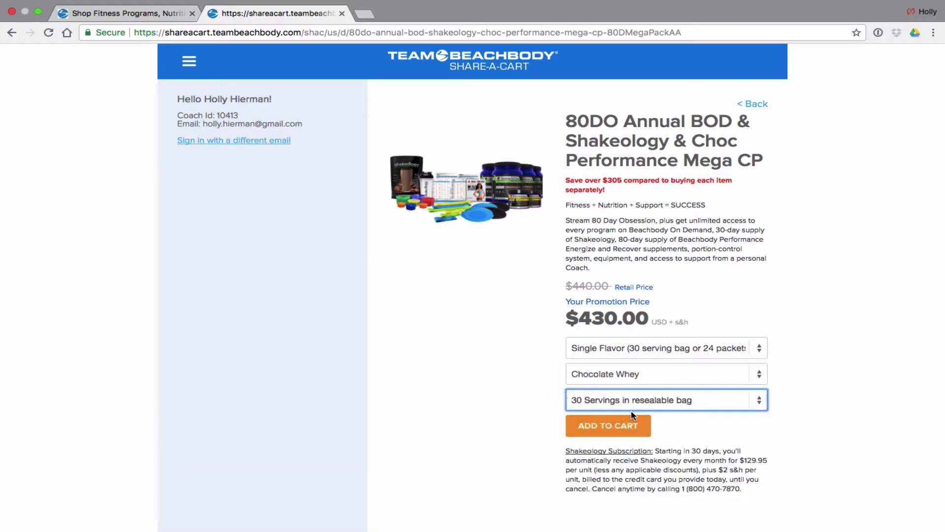
Add the configured pack to the cart, with a subtotal of $430.00
scroll(703, 432, "down", 3)
left_click(601, 274)
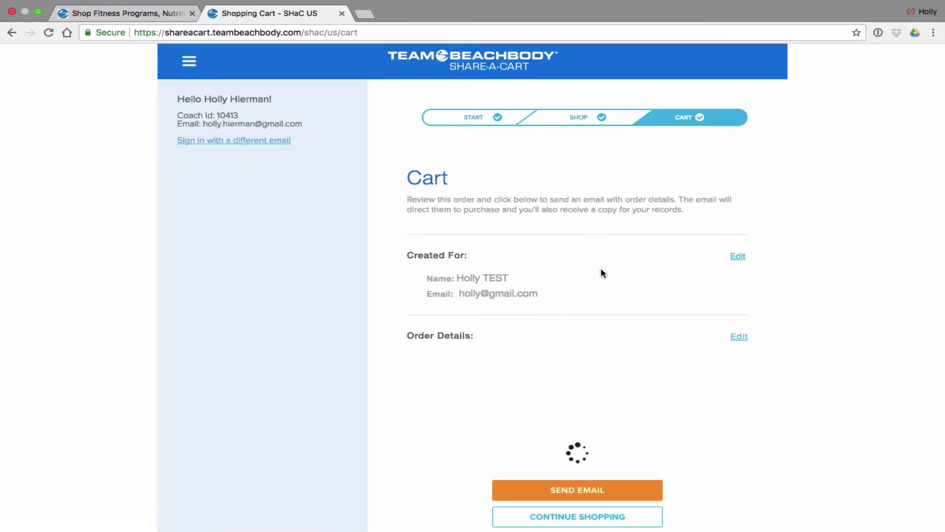
scroll(602, 273, "down", 5)
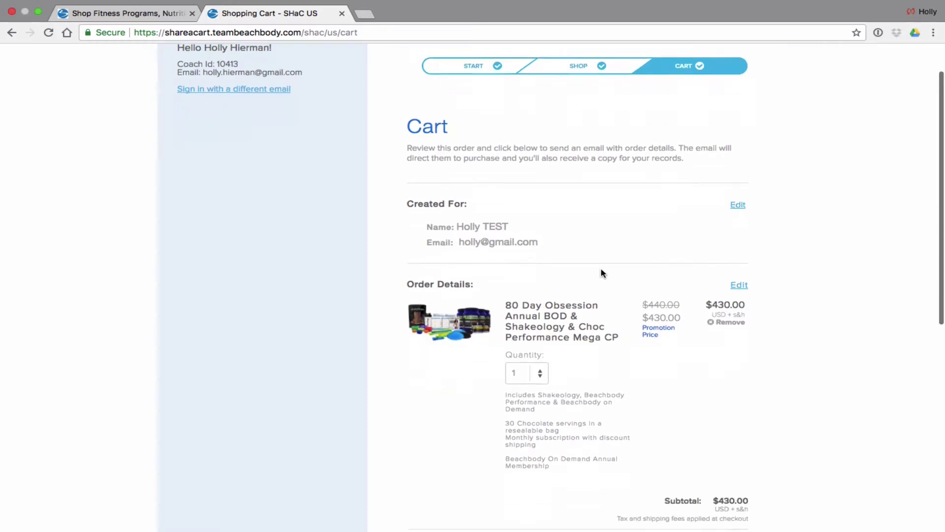
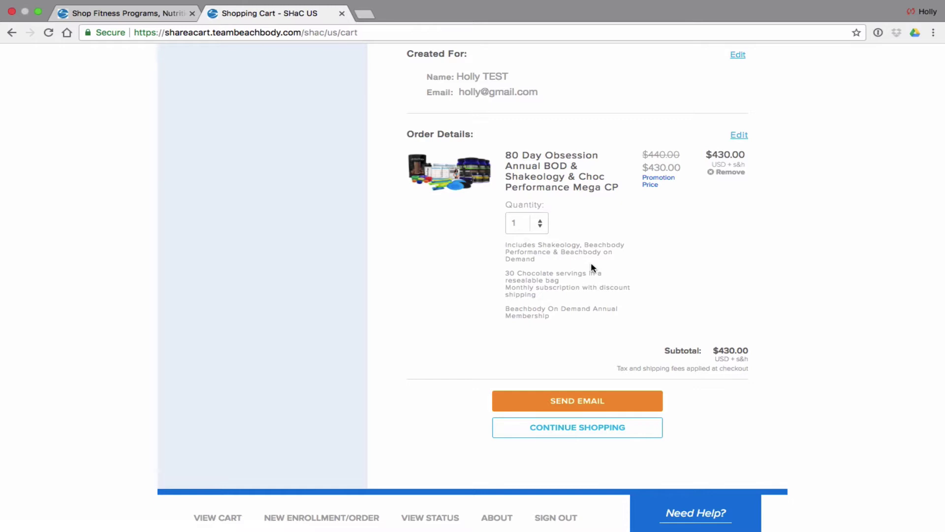
Scroll back to the top of the cart holding the 80 Day Obsession bundle at $430.00
scroll(591, 266, "up", 5)
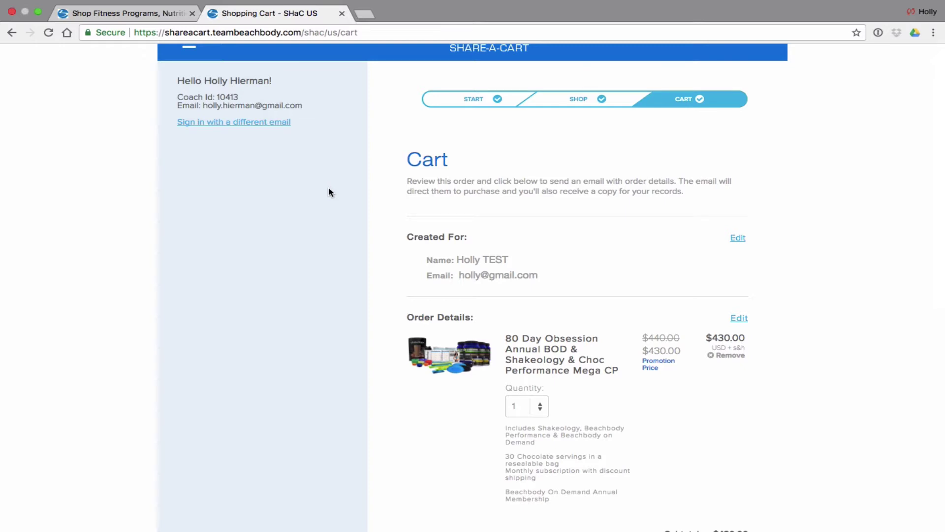
Return to the New Enrollment page and switch the order to Enroll Coach
left_click(11, 33)
left_click(11, 32)
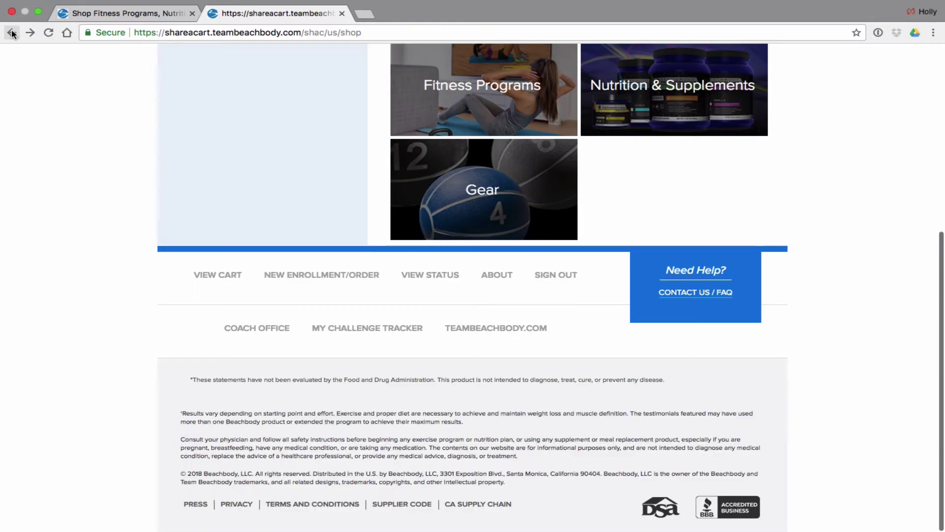
left_click(12, 32)
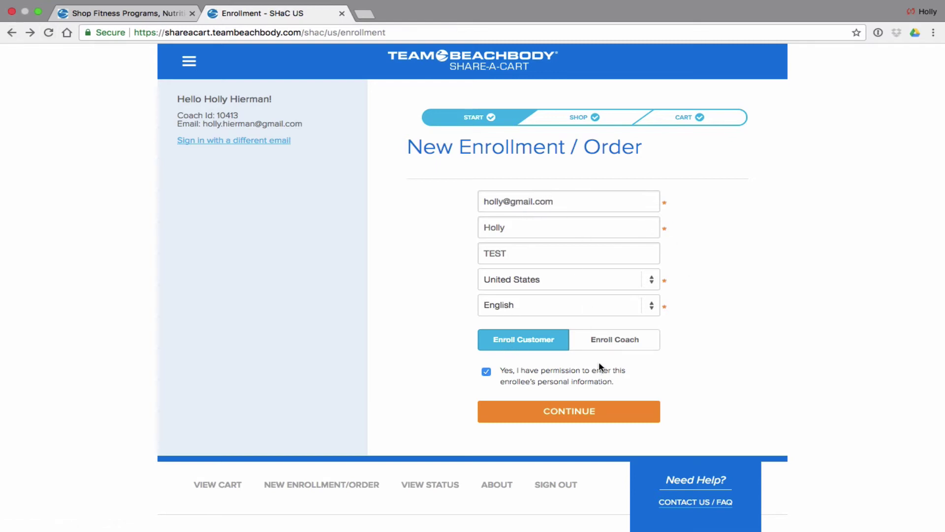
left_click(634, 340)
left_click(574, 412)
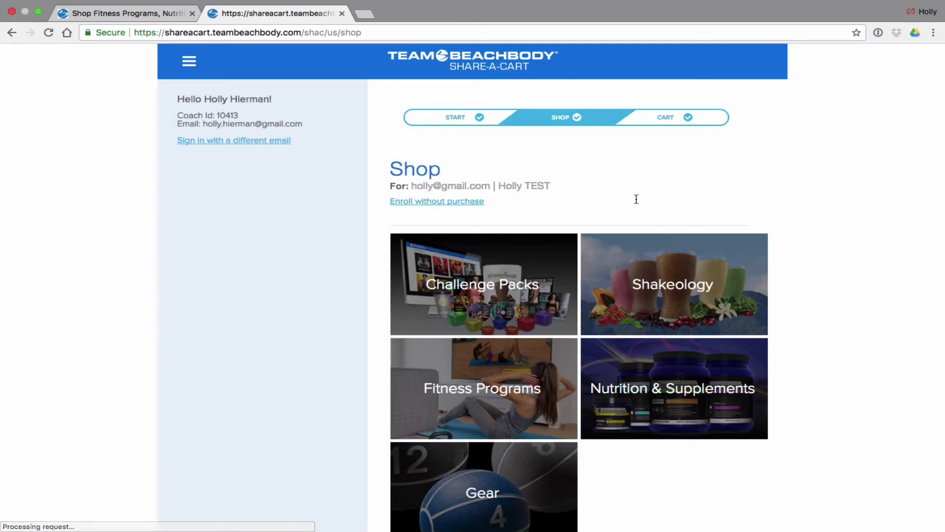
Open the Café Latte product page from the Shakeology flavors
scroll(677, 308, "down", 3)
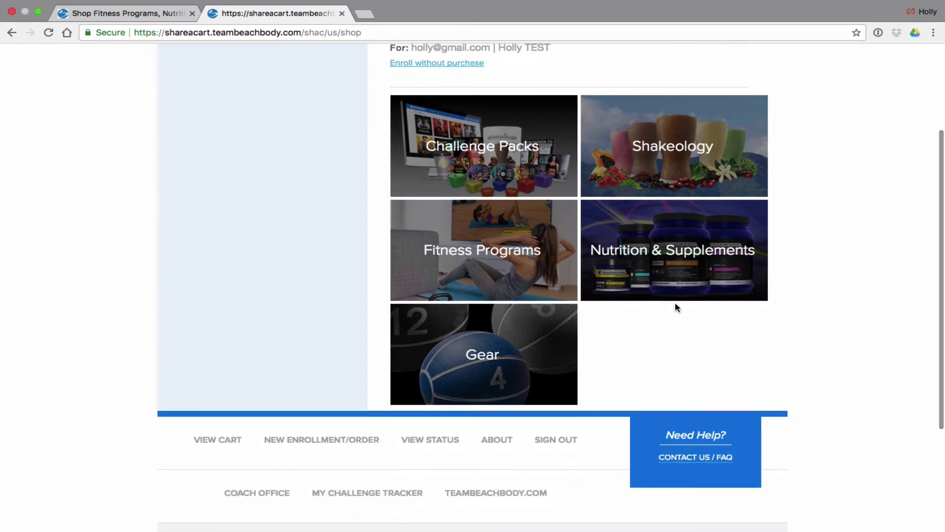
left_click(669, 159)
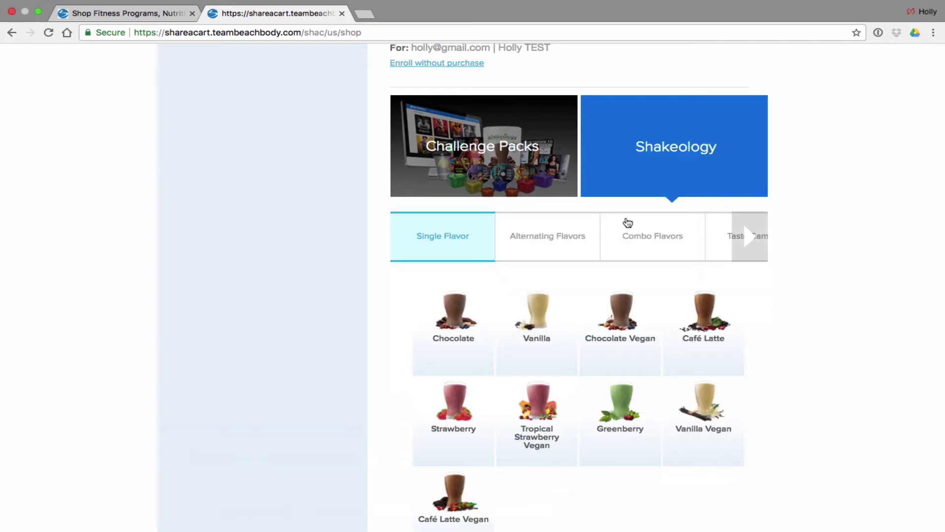
scroll(689, 336, "down", 1)
left_click(698, 280)
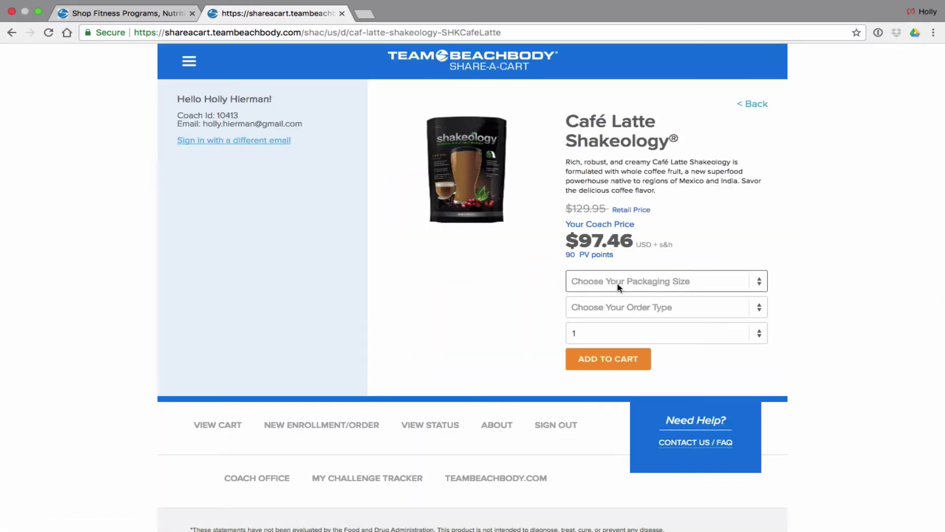
Add Café Latte Shakeology, '24 Individual Packets in a Box' on 'Monthly Autoship', to the cart
left_click(626, 287)
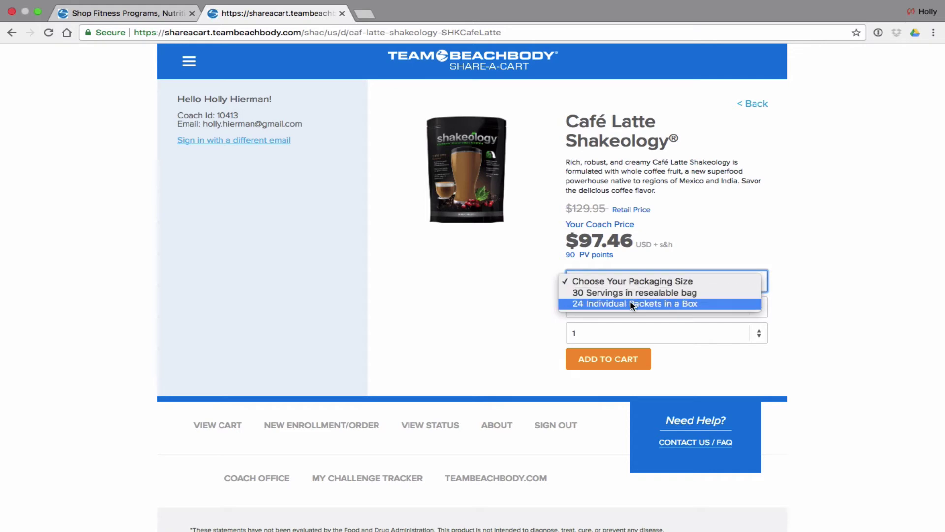
left_click(632, 304)
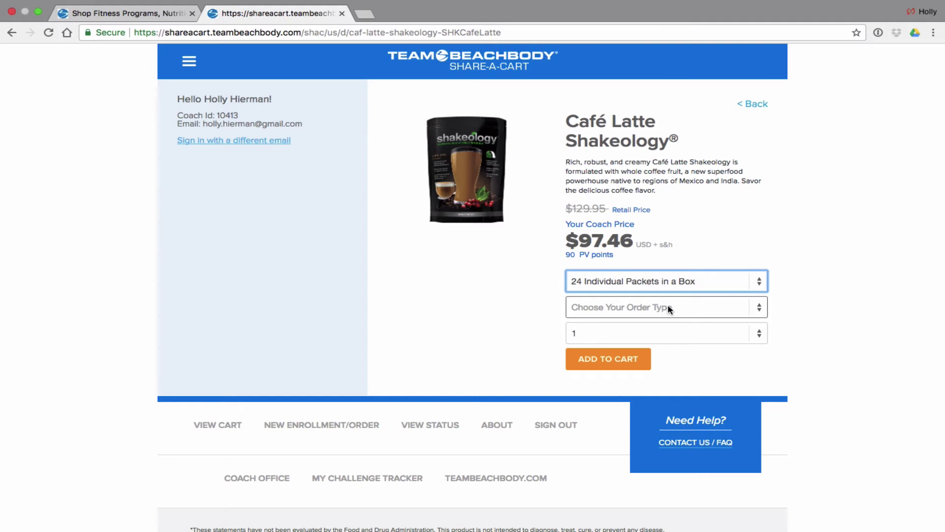
left_click(670, 309)
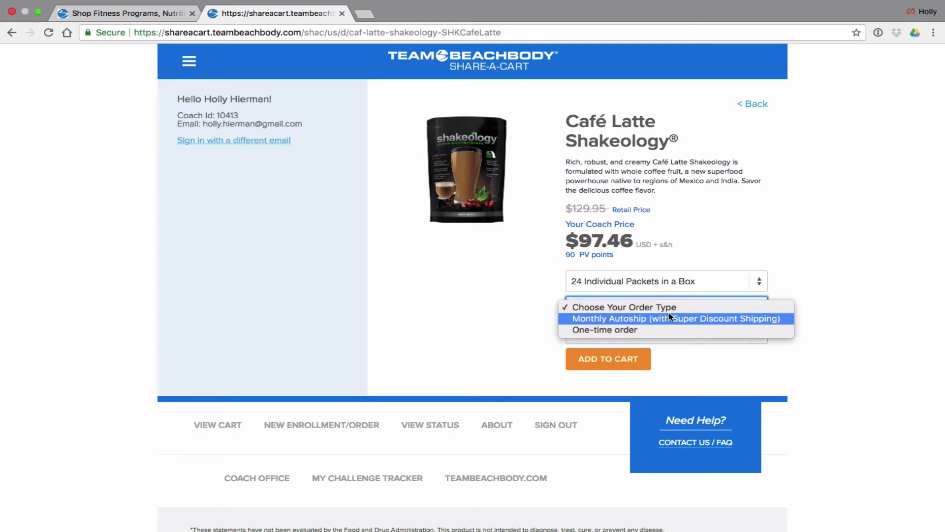
left_click(670, 318)
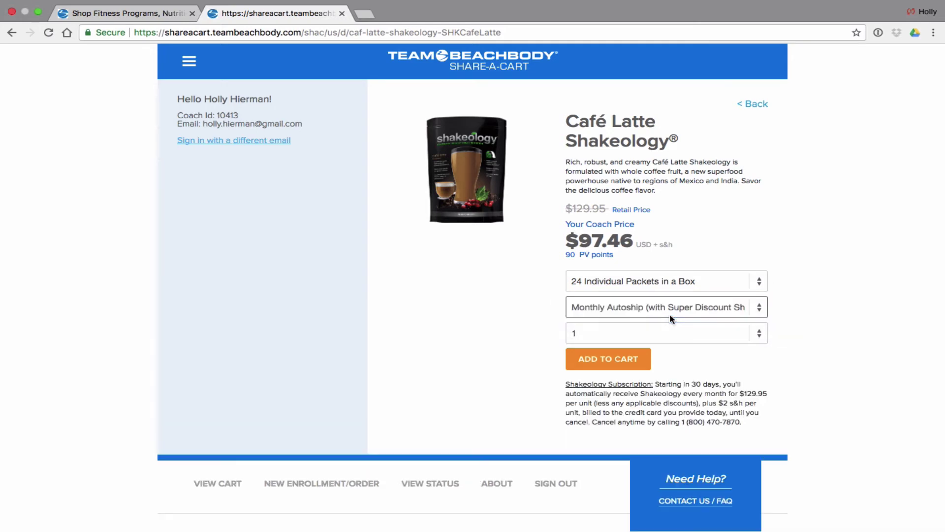
left_click(638, 362)
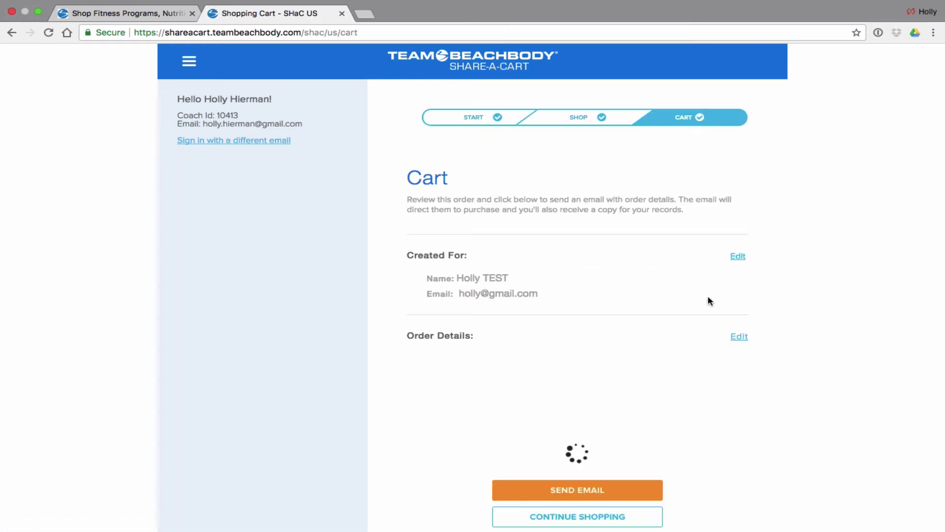
scroll(710, 301, "down", 5)
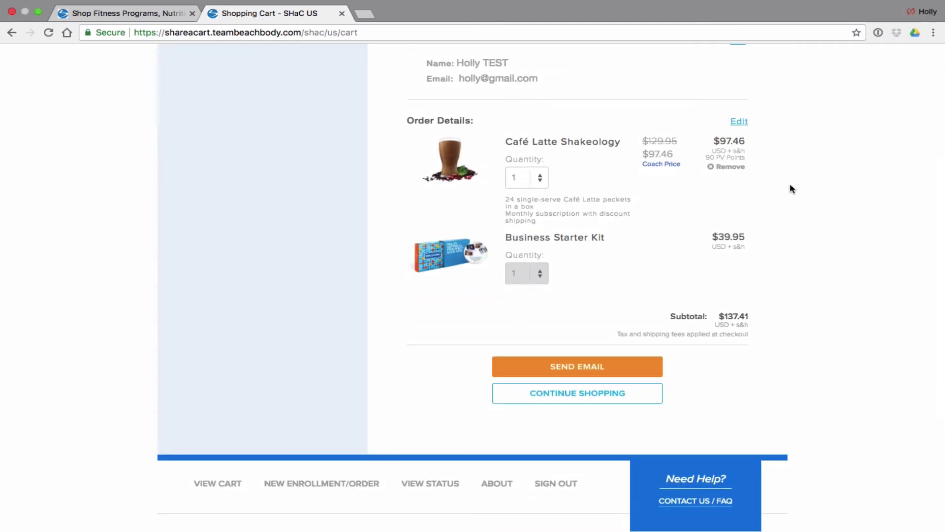
scroll(790, 186, "up", 2)
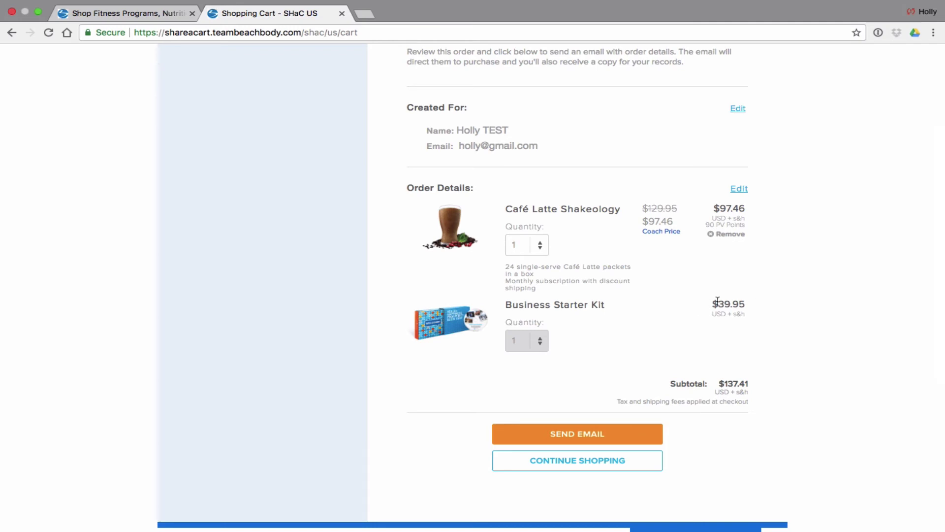
scroll(708, 304, "down", 3)
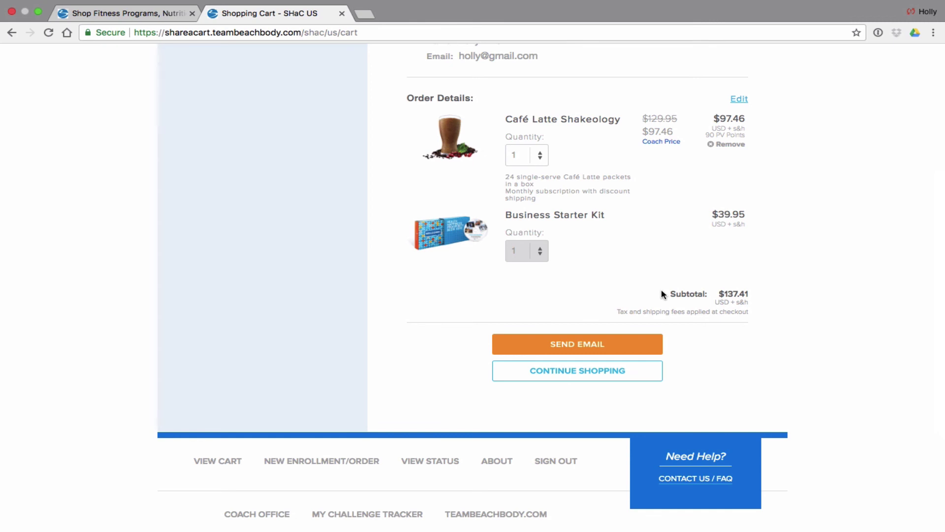
scroll(662, 291, "up", 5)
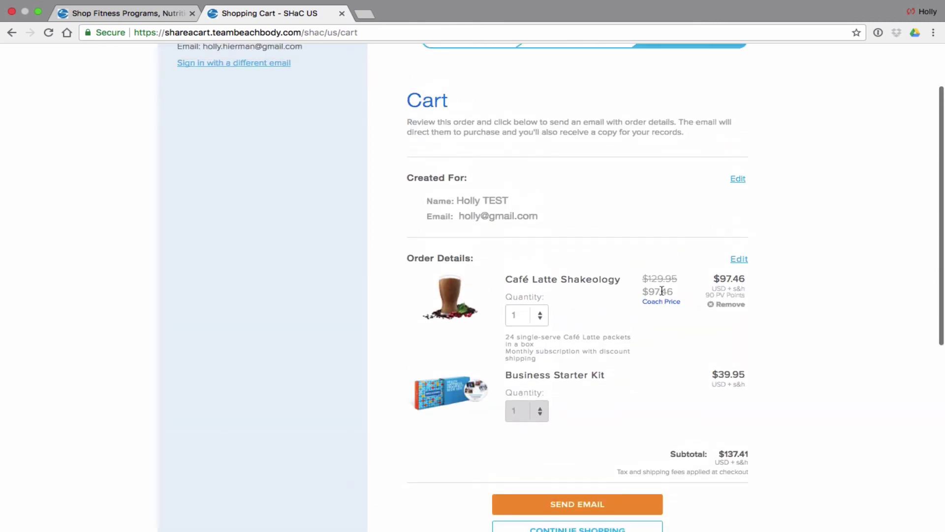